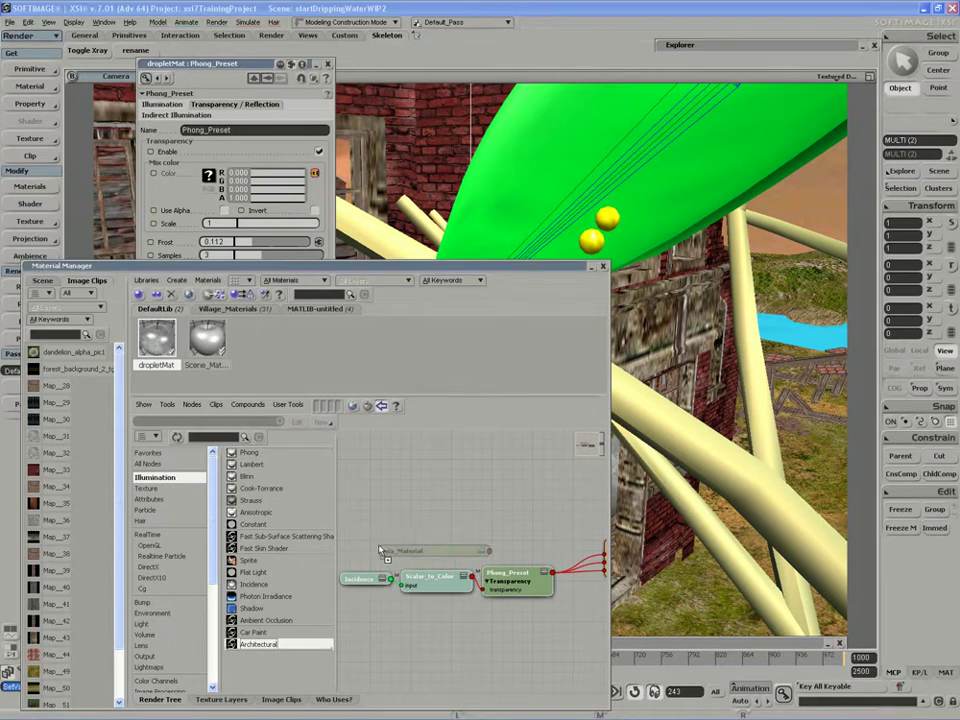
Connect the mia_Material node to the Surface, Shadow and Photon inputs of dropletMat in place of Phong_Preset.
key(z)
drag(519, 581, 452, 594)
middle_click(479, 592)
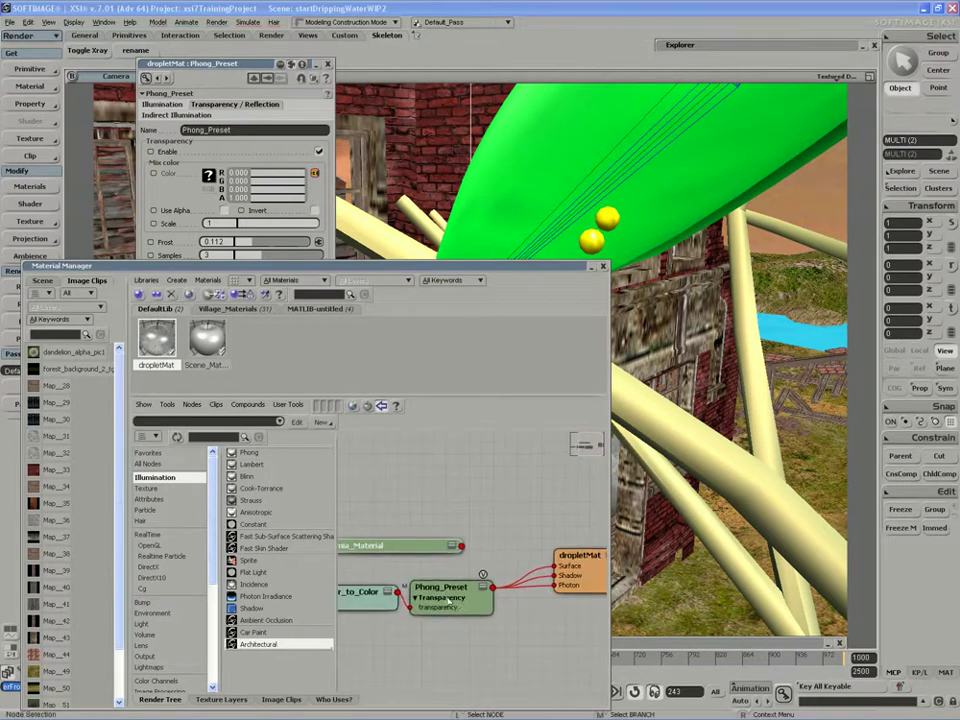
middle_drag(463, 601, 450, 620)
drag(461, 547, 572, 570)
click(575, 564)
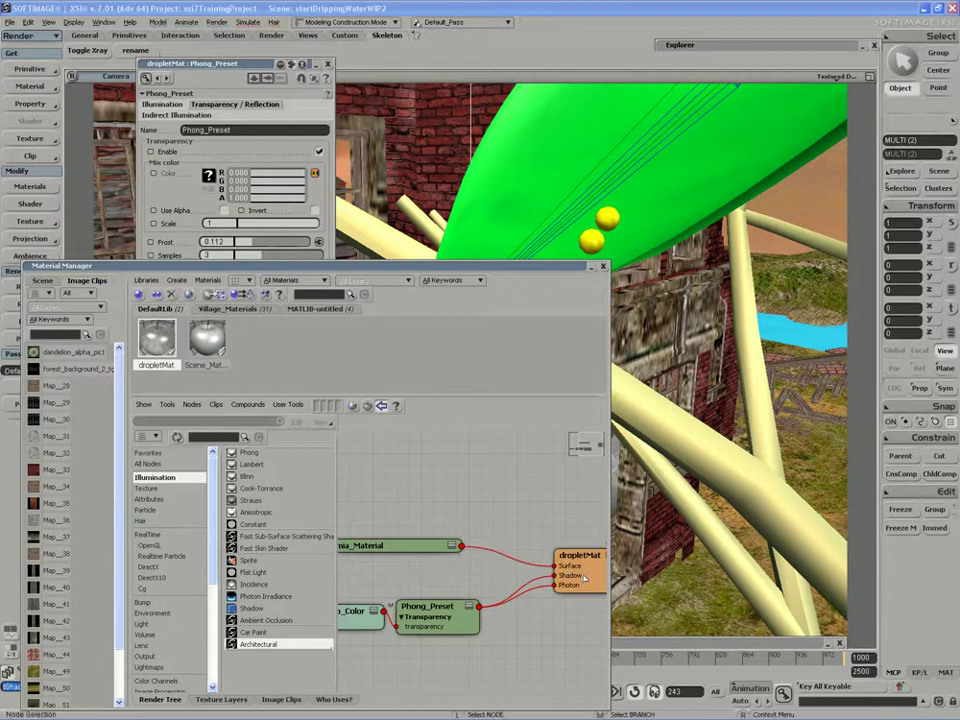
drag(462, 547, 568, 579)
click(571, 581)
click(573, 591)
drag(436, 607, 432, 613)
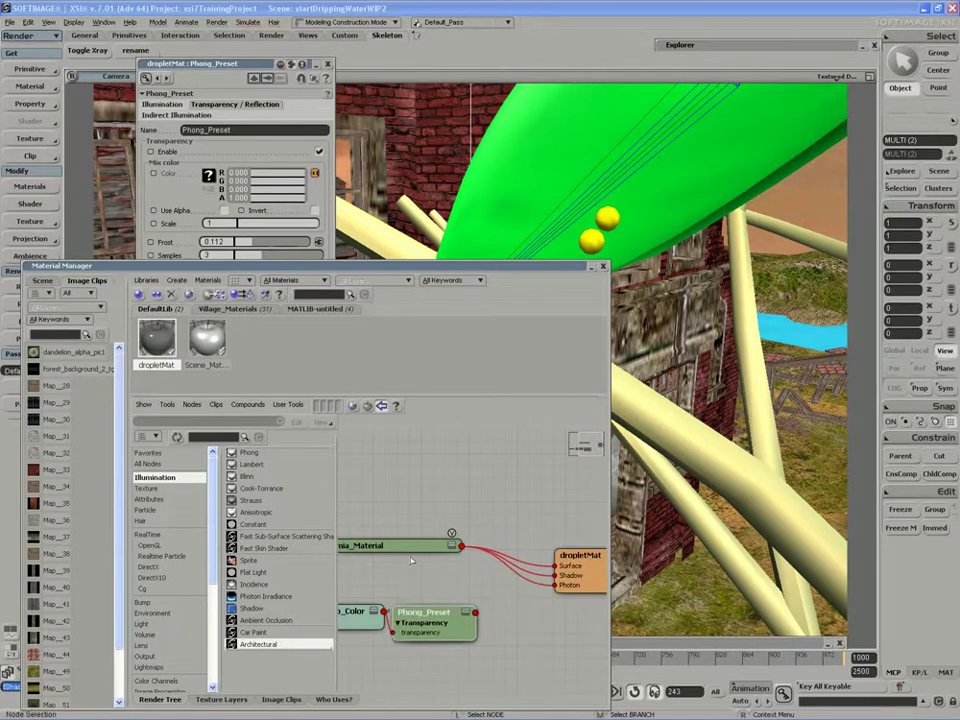
Open the mia_Material properties, collapse the Material Manager out of the way and render a preview region around the droplets at the leaf tip.
double_click(400, 547)
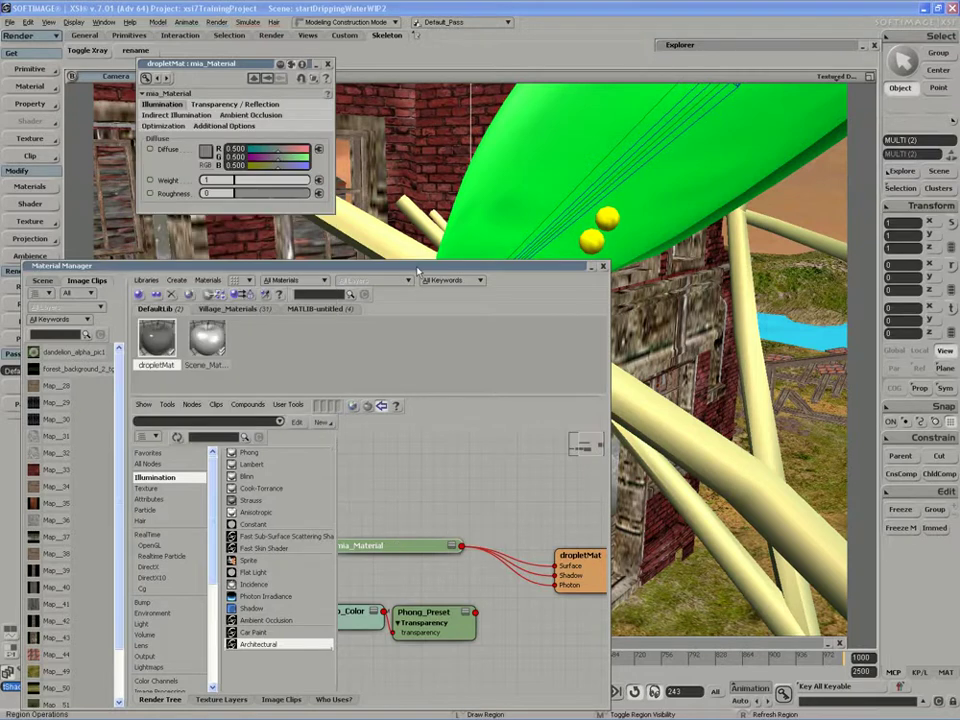
double_click(423, 266)
double_click(424, 267)
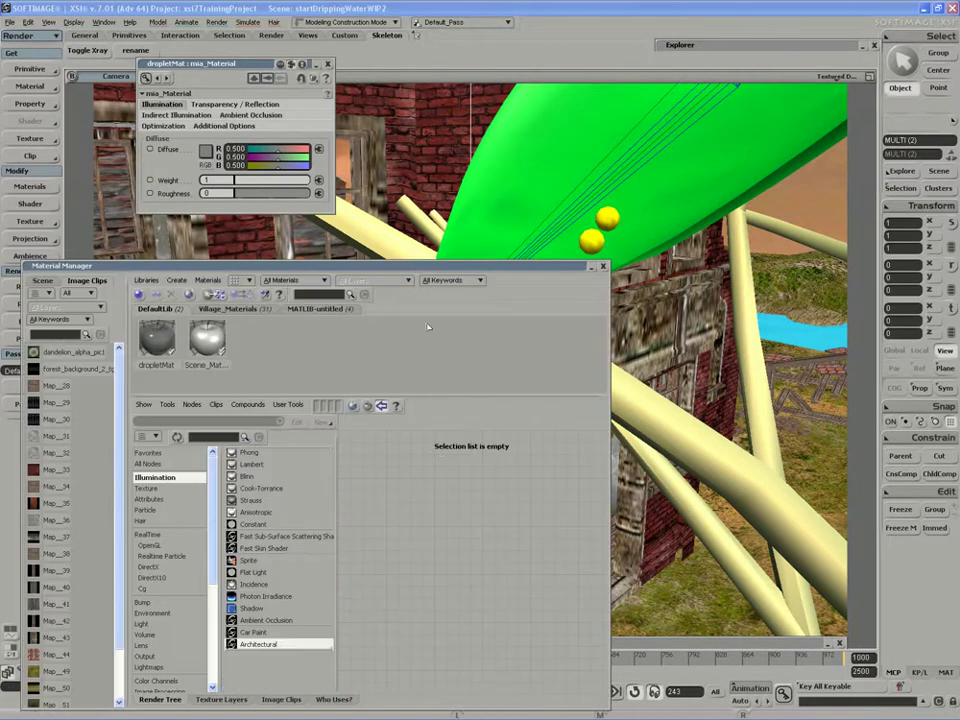
double_click(422, 268)
drag(422, 268, 465, 635)
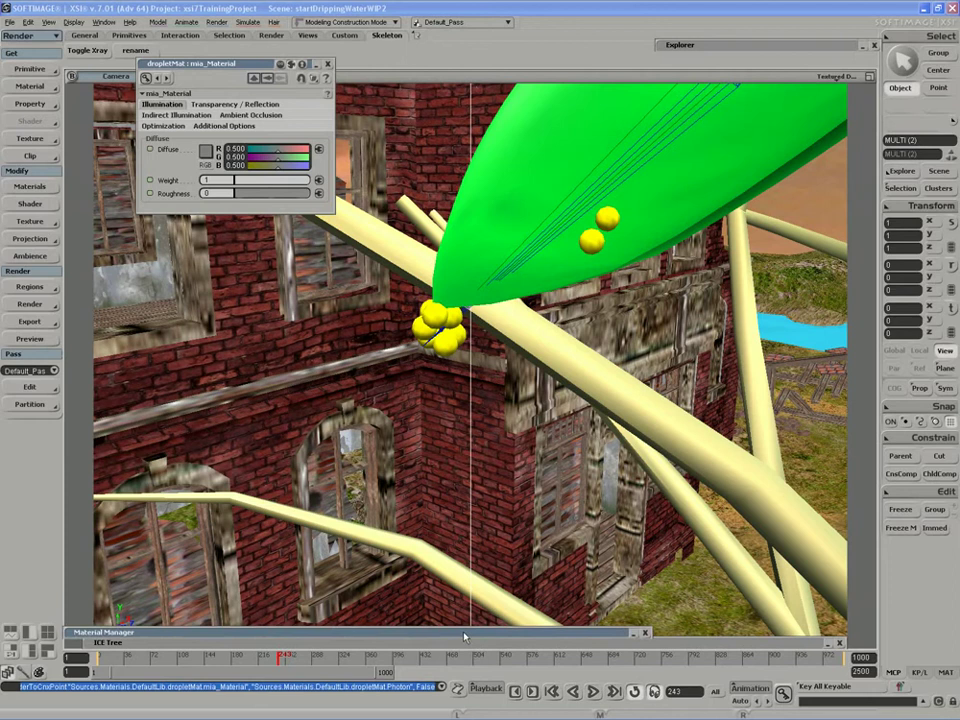
key(q)
drag(531, 223, 372, 418)
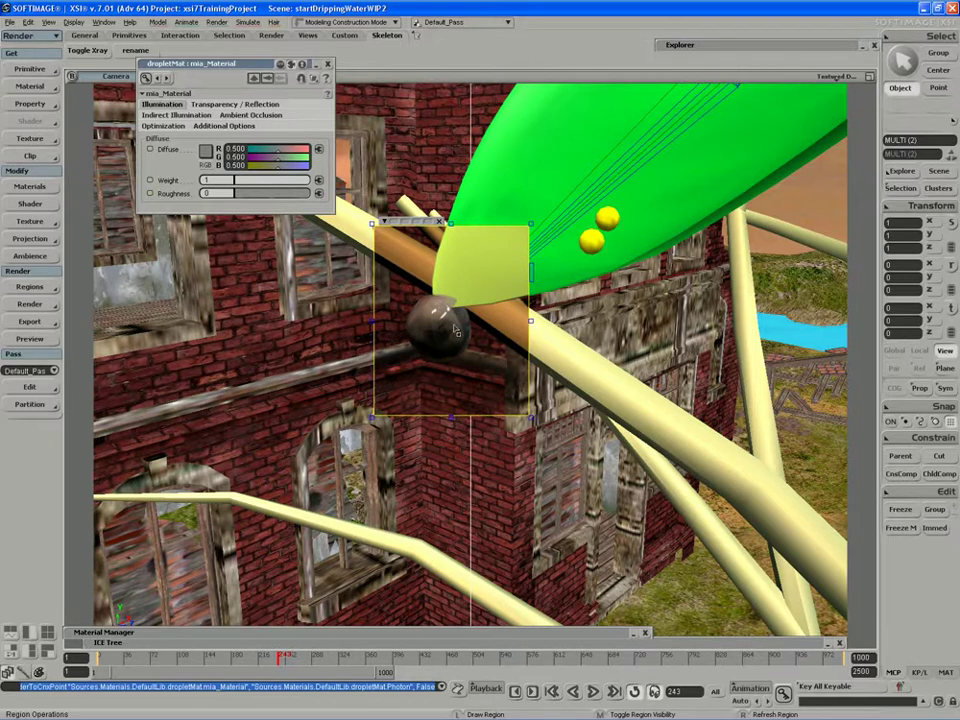
Set the mia_Material's refraction transparency to 0.875 and its reflectivity to 0.144.
click(242, 104)
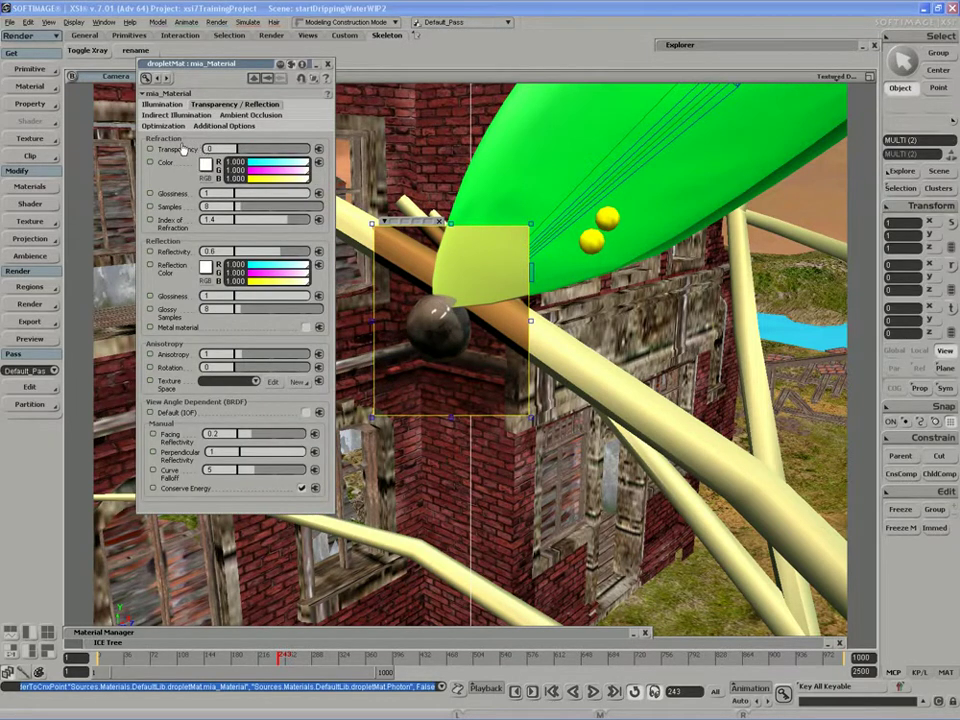
drag(257, 151, 305, 153)
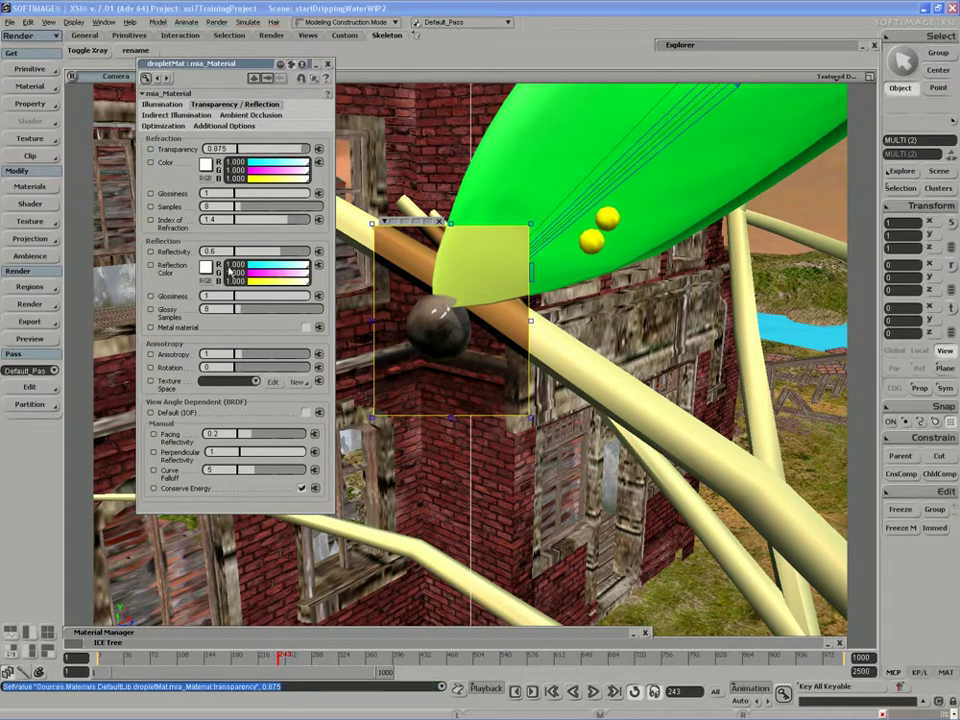
drag(245, 253, 248, 257)
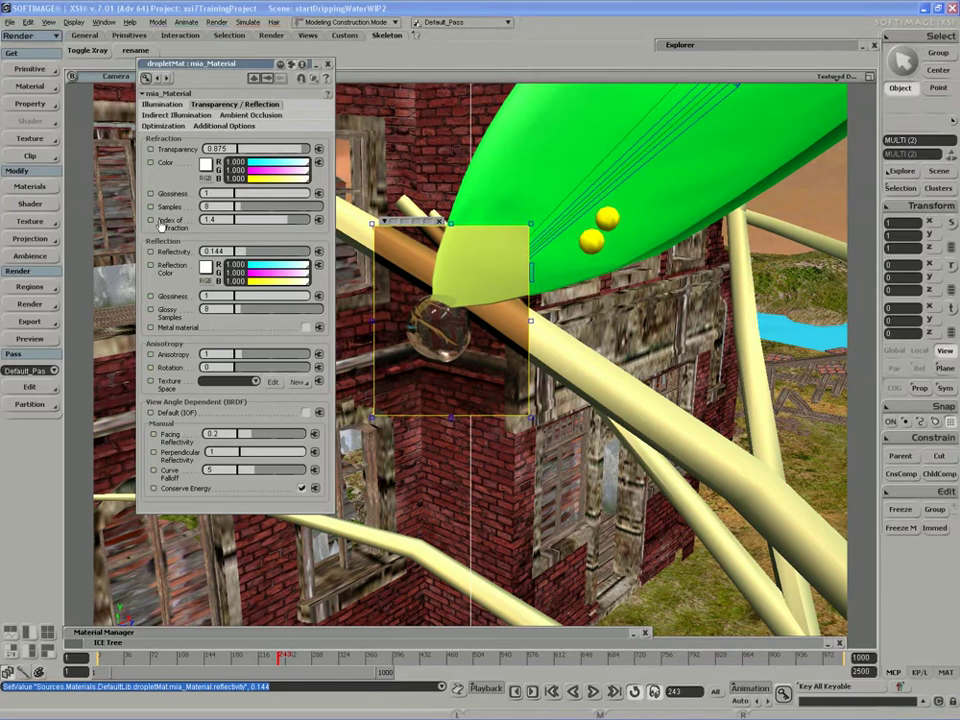
Set the mia_Material's index of refraction to 1.333, facing reflectivity to 0.85 and refraction glossiness to 0.296.
double_click(212, 219)
text(1.333)
key(Return)
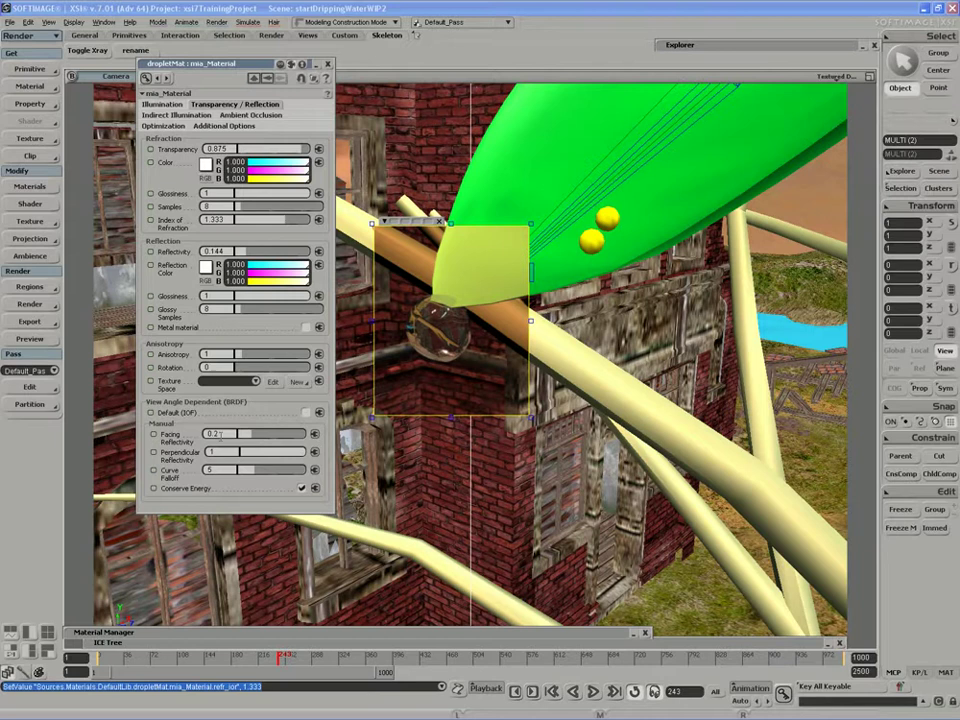
drag(258, 436, 298, 435)
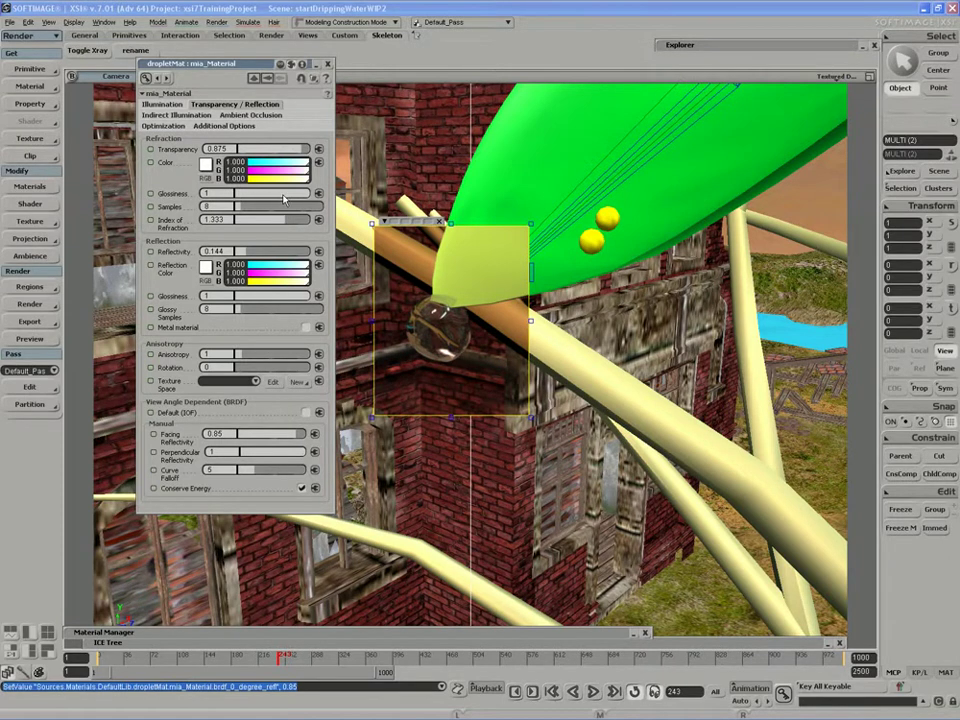
drag(283, 195, 257, 195)
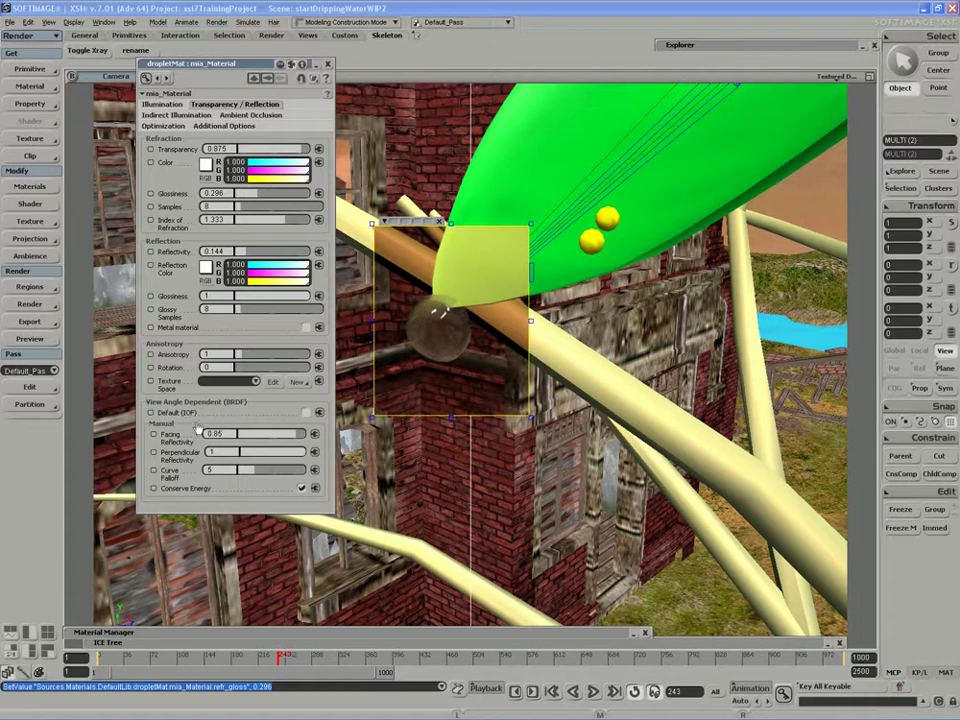
Look through the mia_Material's ambient occlusion and additional options, then close its properties and hide the render region.
click(164, 118)
click(236, 118)
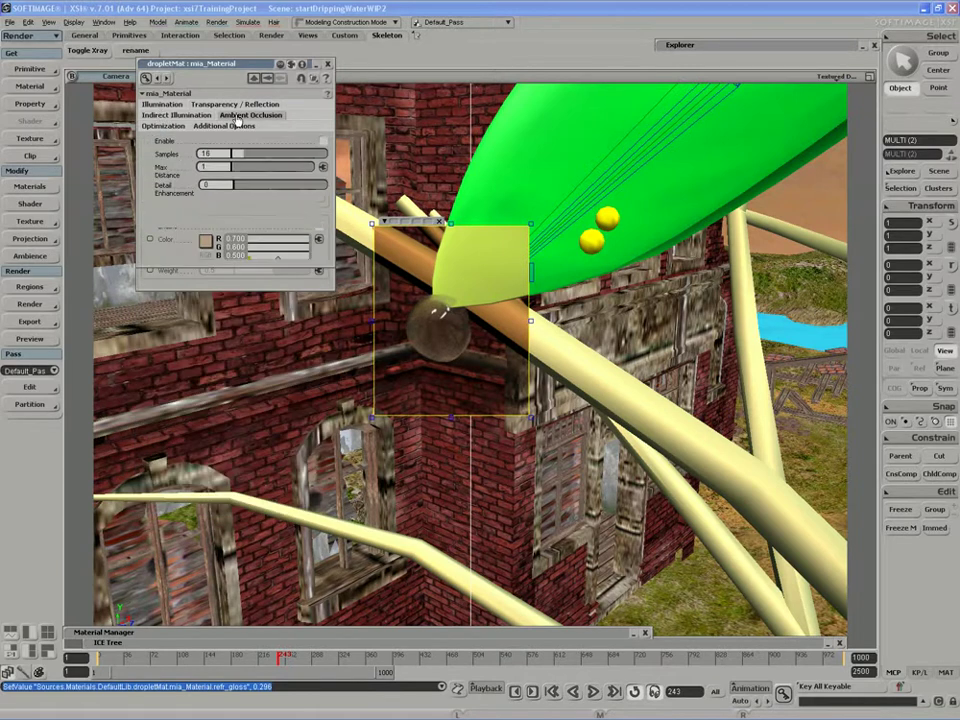
click(192, 127)
click(209, 128)
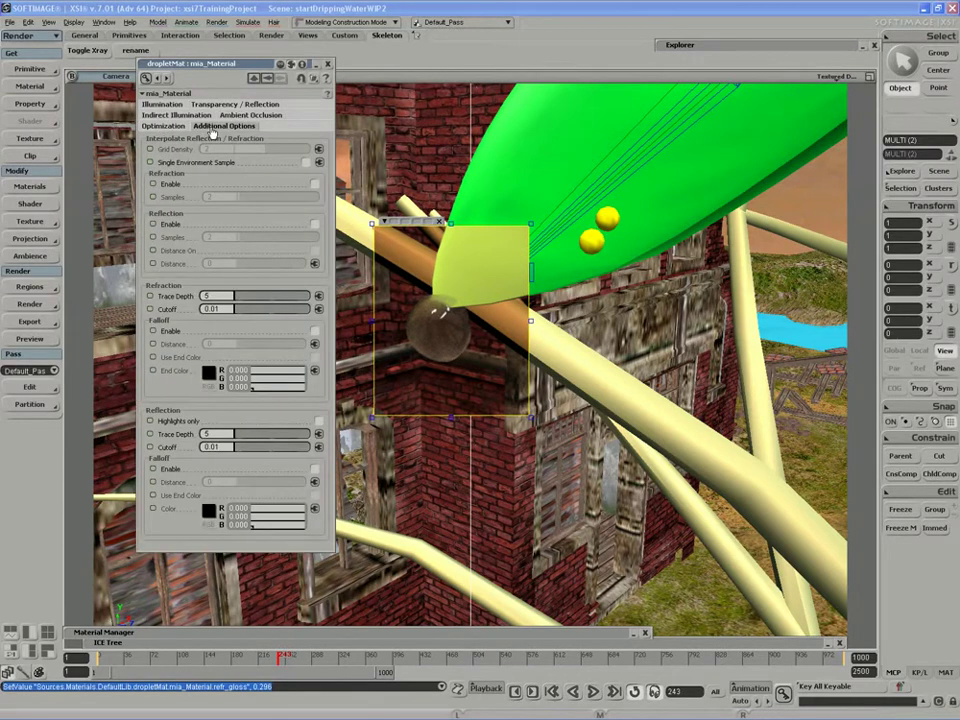
click(329, 64)
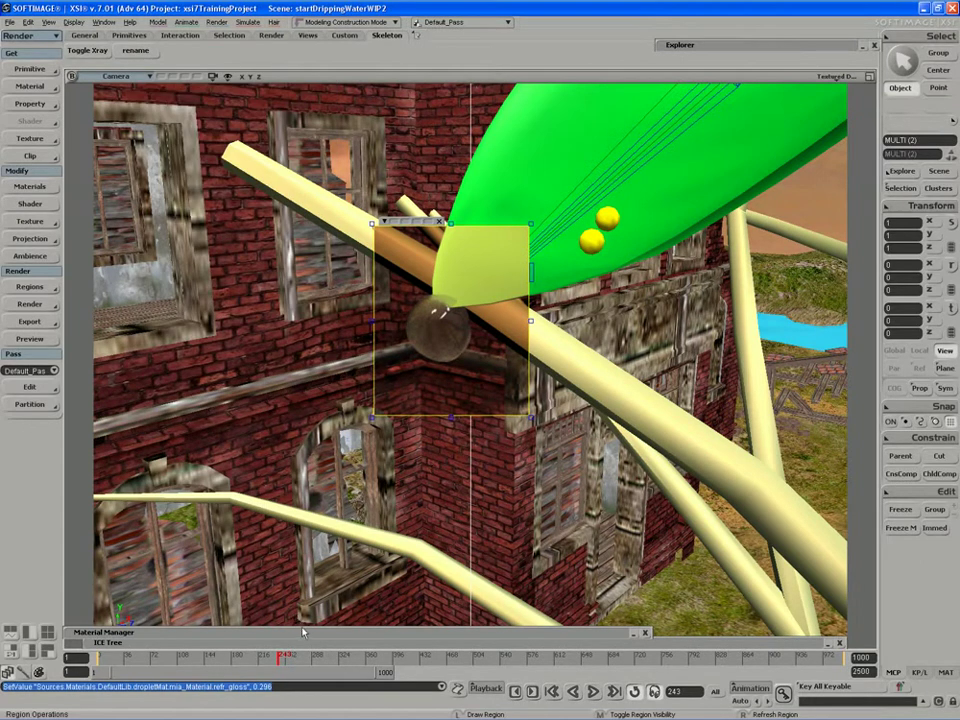
middle_click(387, 362)
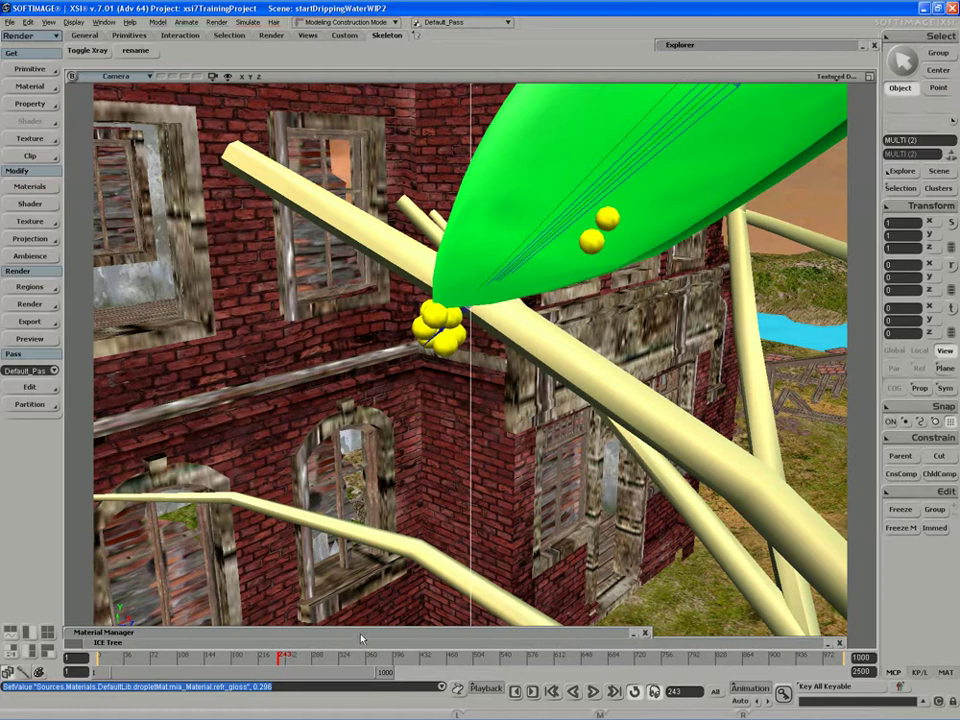
Reconnect Phong_Preset to the Surface, Shadow and Photon inputs of dropletMat and delete the mia_Material node.
click(362, 638)
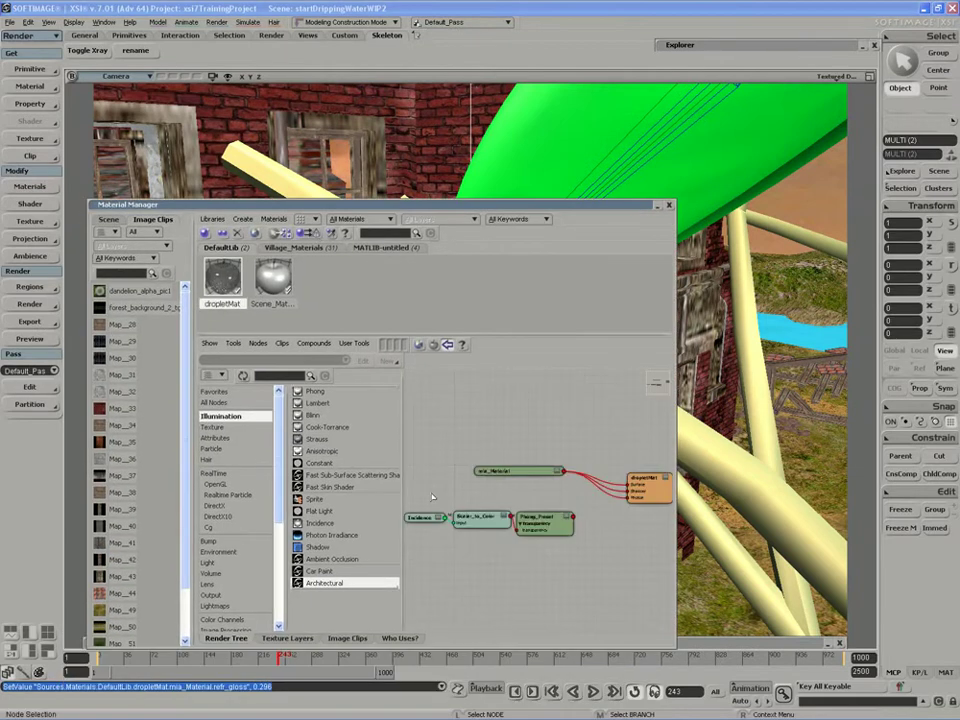
middle_drag(580, 520, 530, 536)
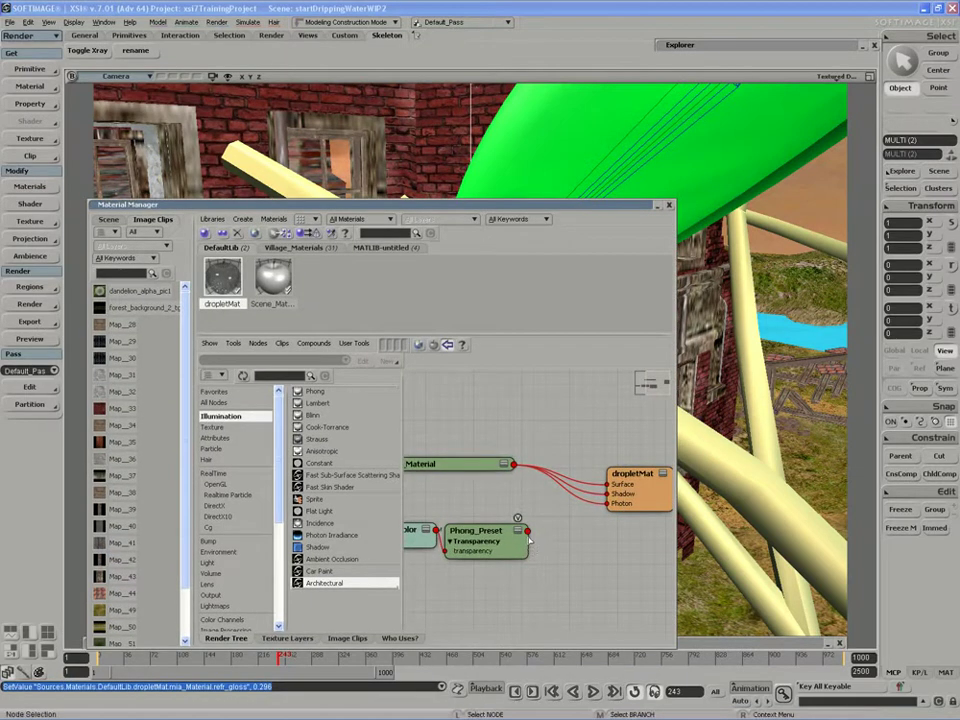
drag(528, 532, 632, 472)
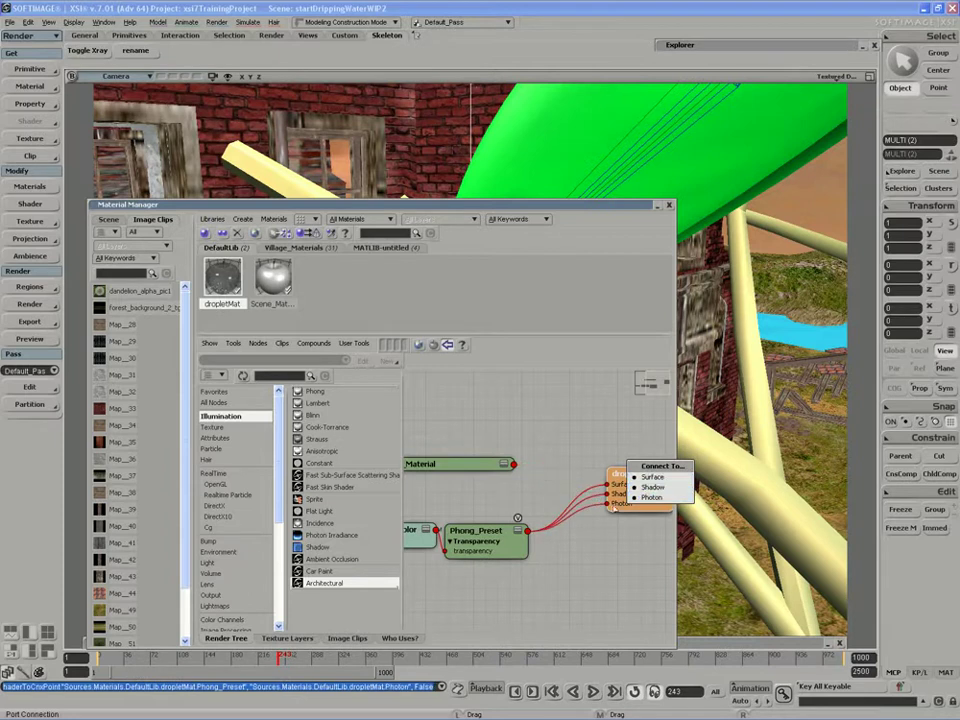
click(647, 487)
key(Delete)
key(s)
drag(457, 561, 468, 530)
Set Phong_Preset's transparency frost and samples to 0 and render a preview region around the droplets.
double_click(551, 517)
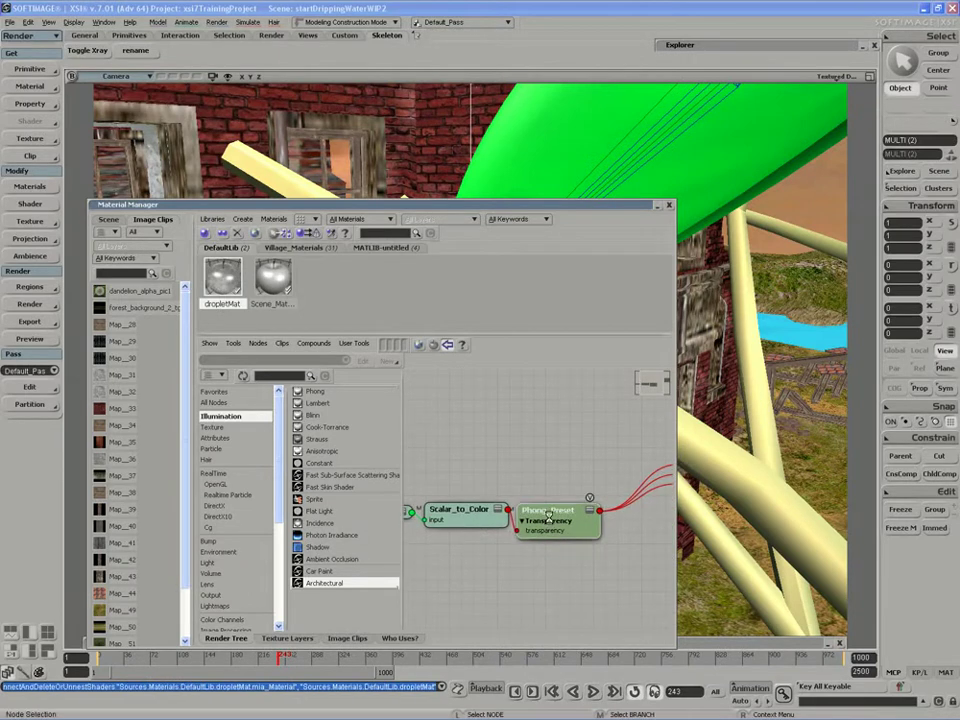
drag(405, 205, 372, 487)
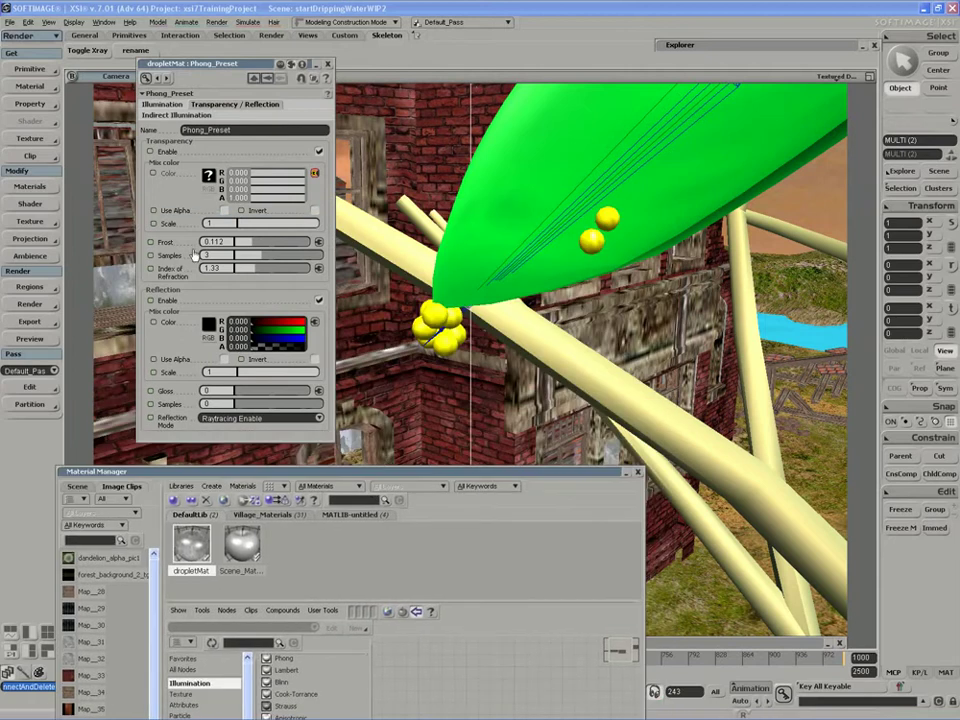
drag(240, 243, 233, 256)
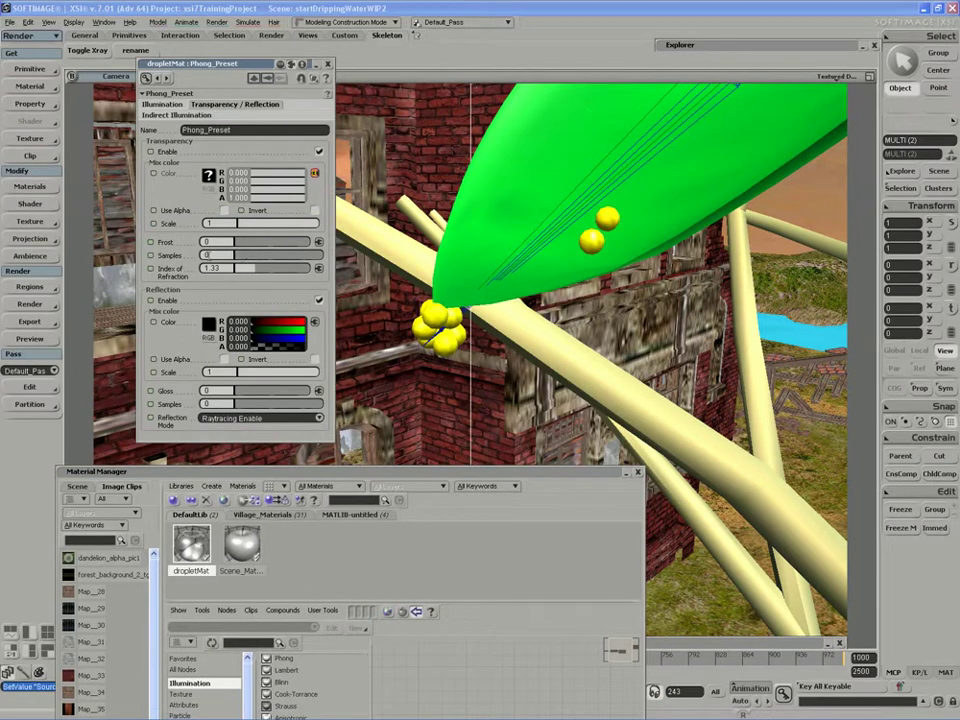
key(q)
drag(521, 254, 370, 414)
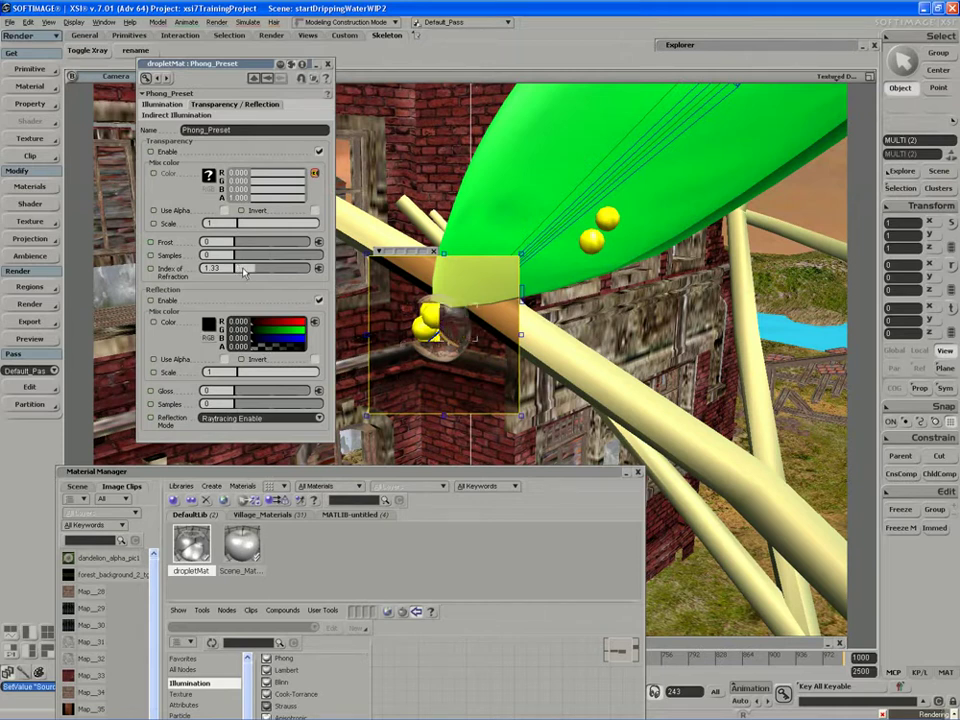
Try an index of refraction of 1.15 on Phong_Preset and set it back to 1.33.
click(212, 268)
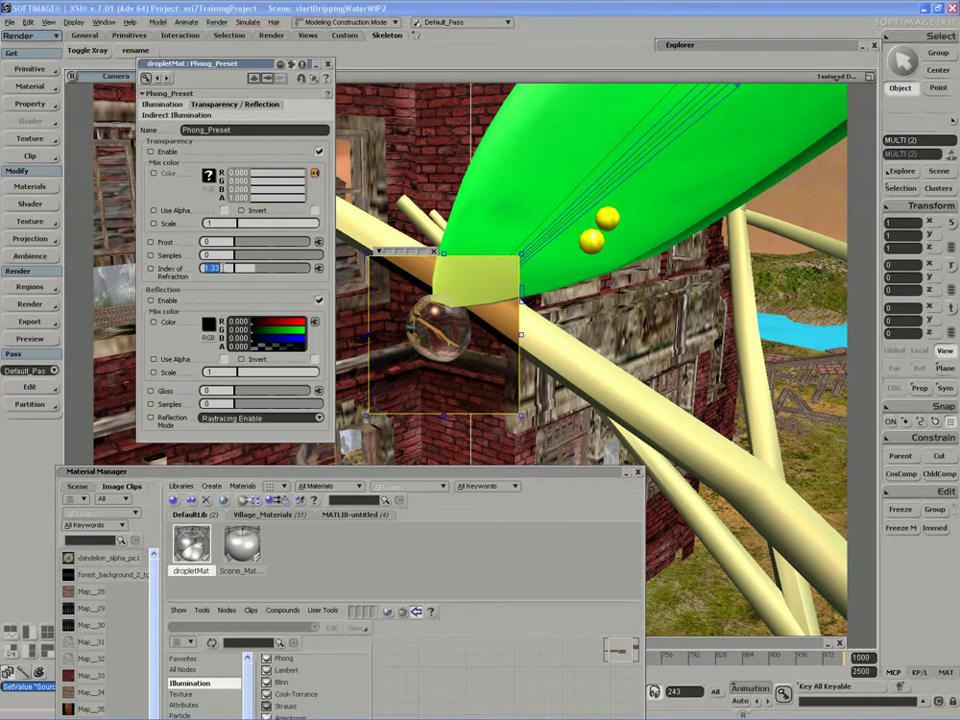
text(15)
key(Return)
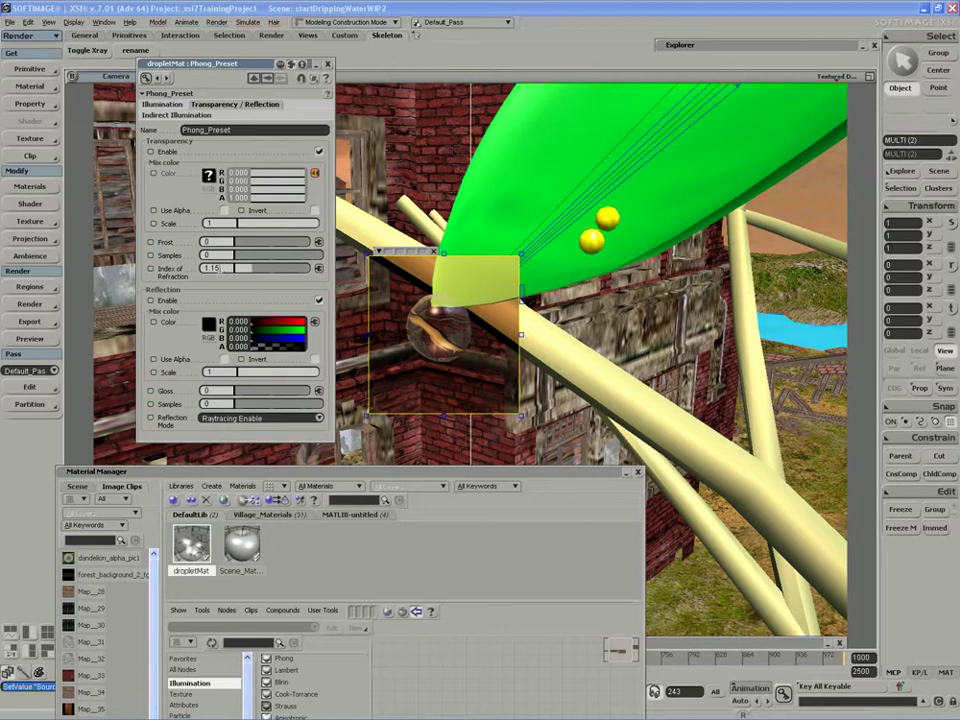
double_click(212, 268)
text(1)
key(Return)
key(Return)
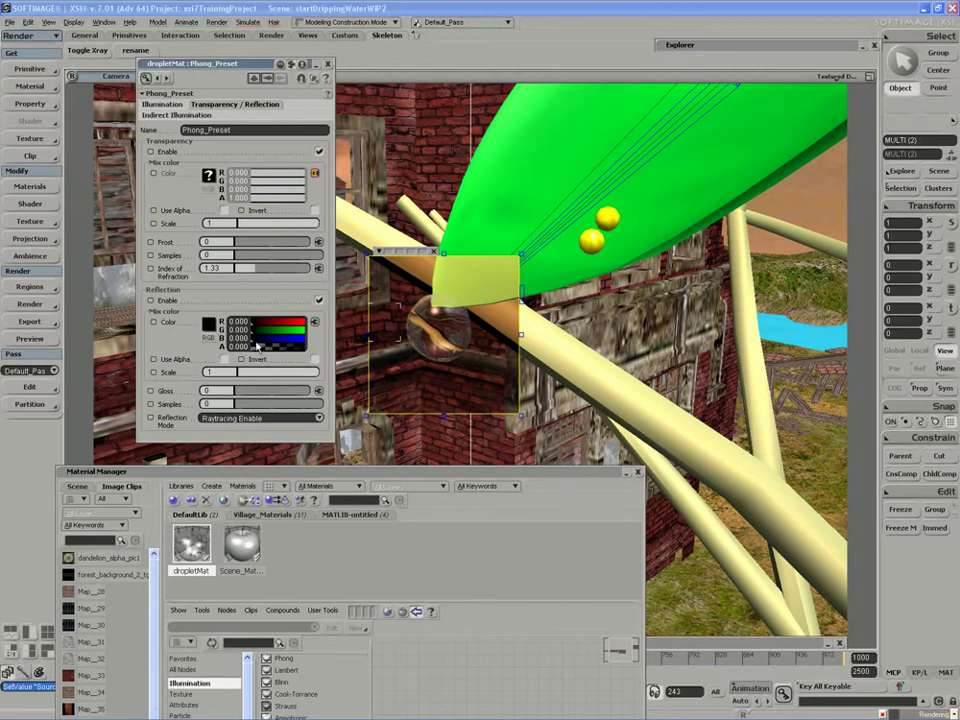
Set Phong_Preset's reflection color to 0.225 for red, green and blue, then hide the render region and close the properties.
ctrl+drag(253, 342, 264, 341)
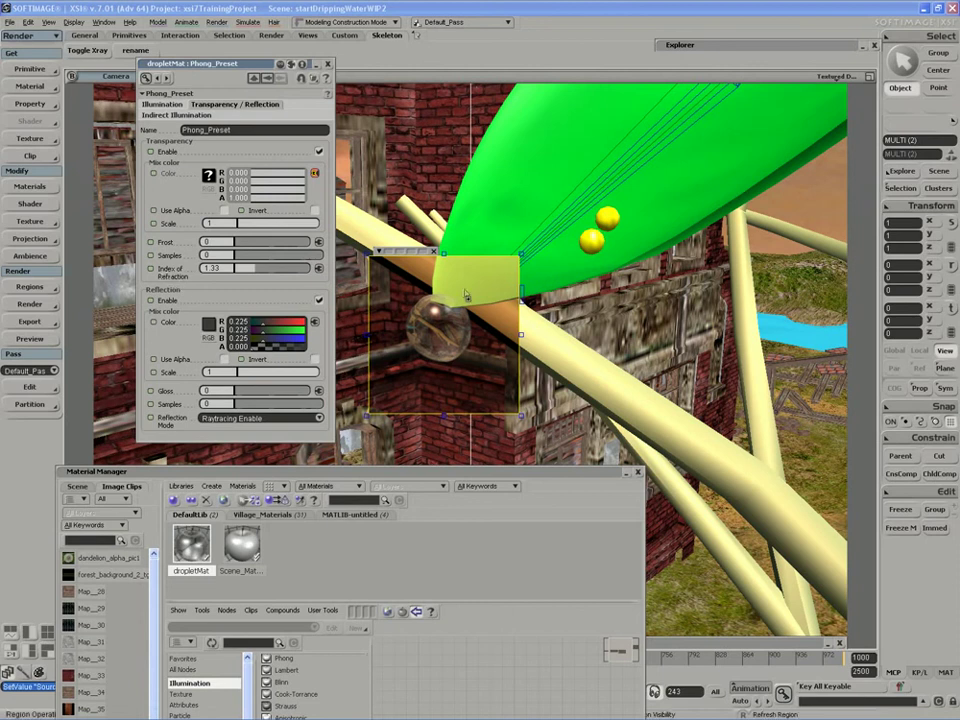
double_click(598, 472)
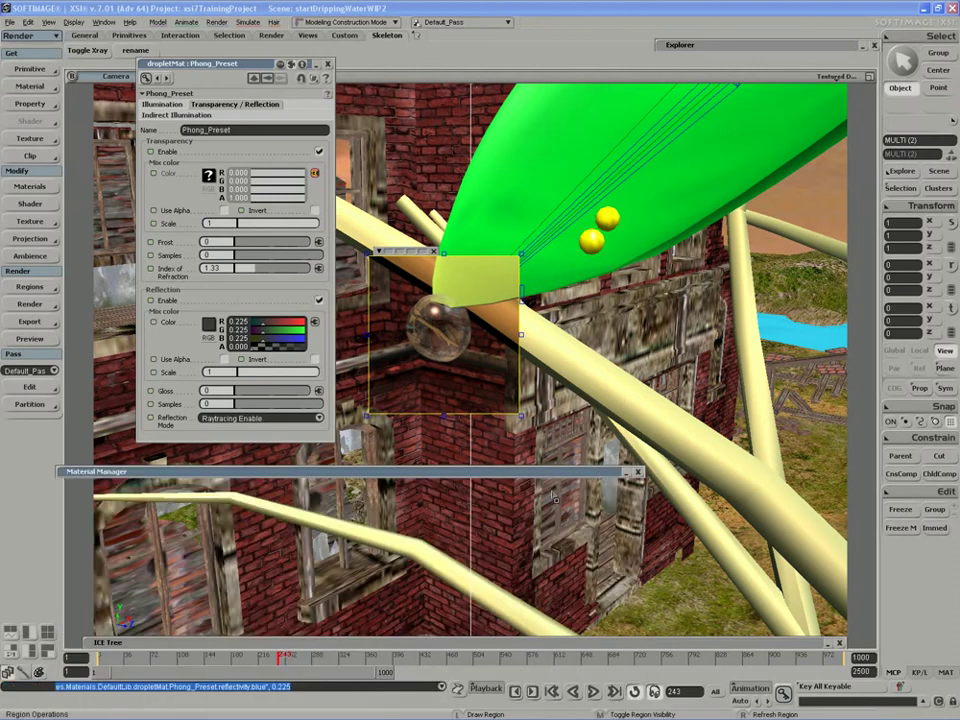
middle_click(520, 543)
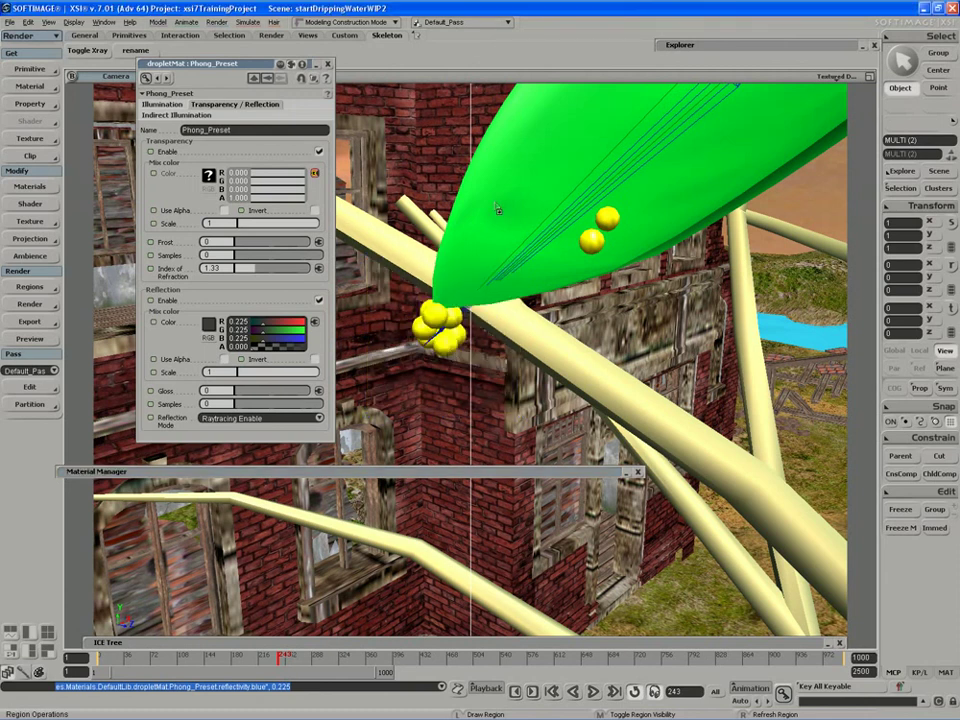
click(328, 65)
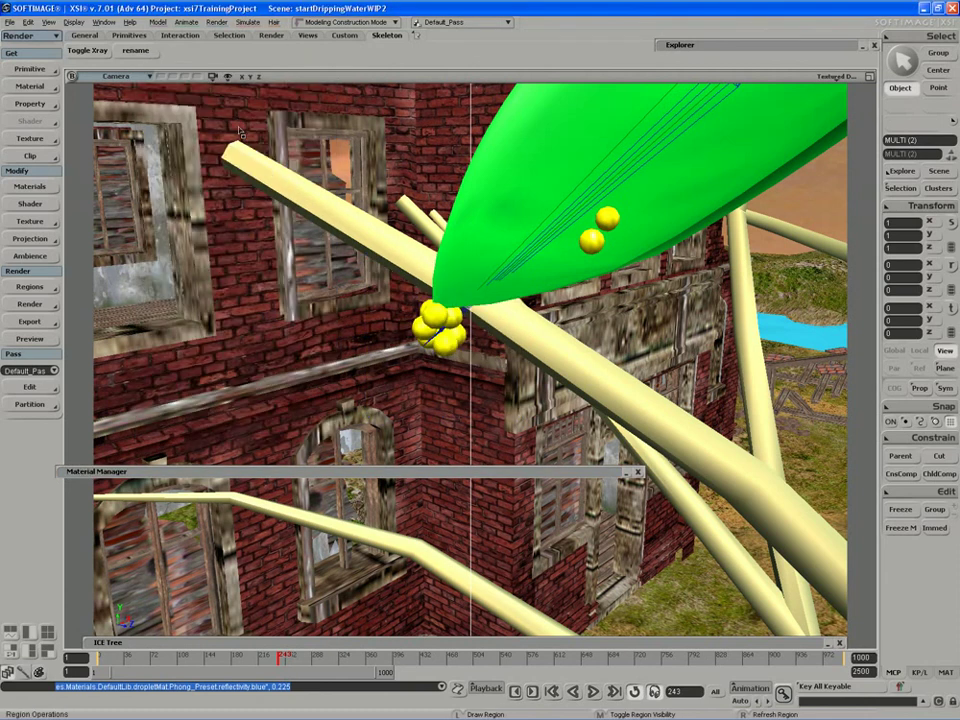